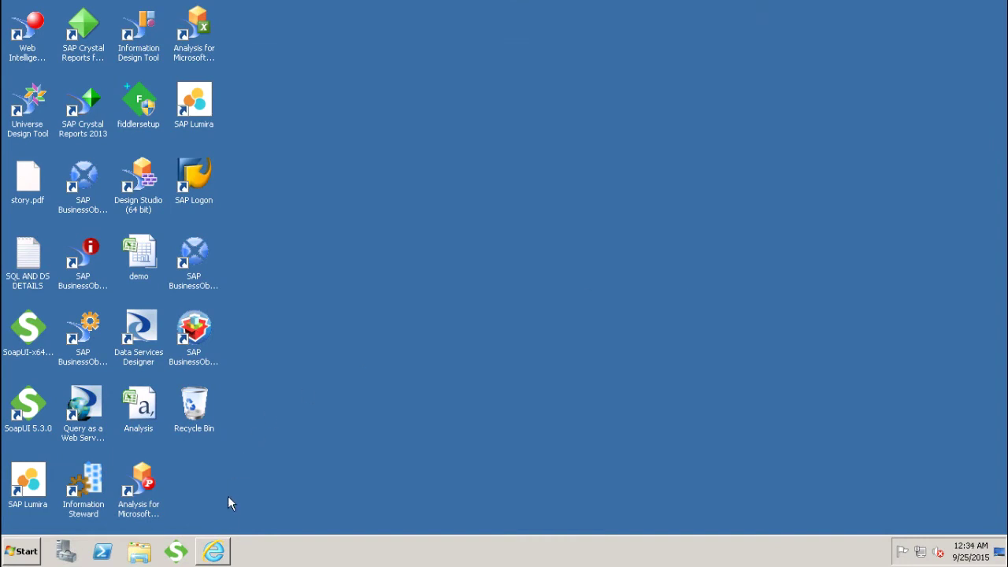
- Restore the Internet Explorer window with the Web Intelligence report from the taskbar
click(213, 551)
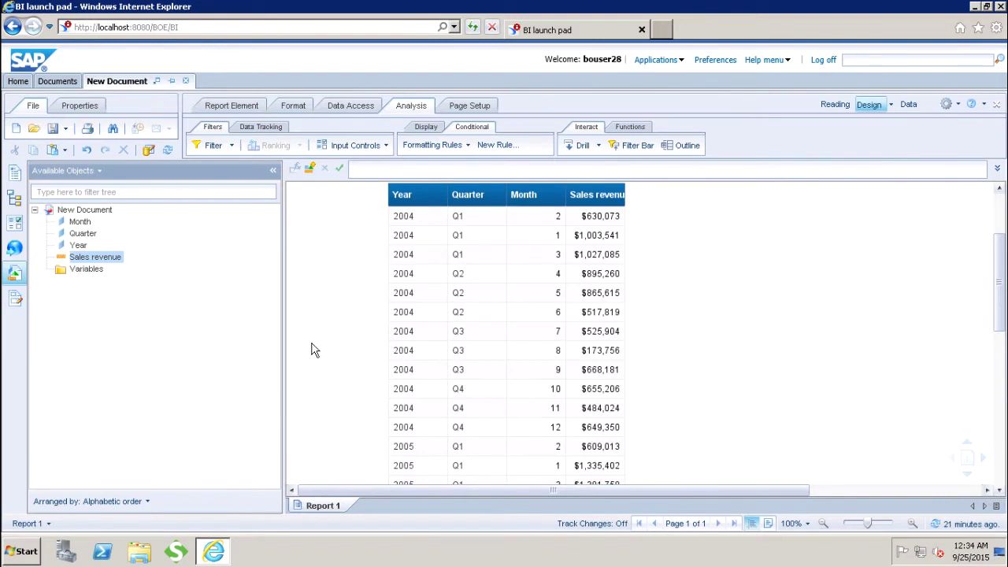
click(438, 294)
- Start a new report filter on Report 1 with Year as the filtered object
click(232, 147)
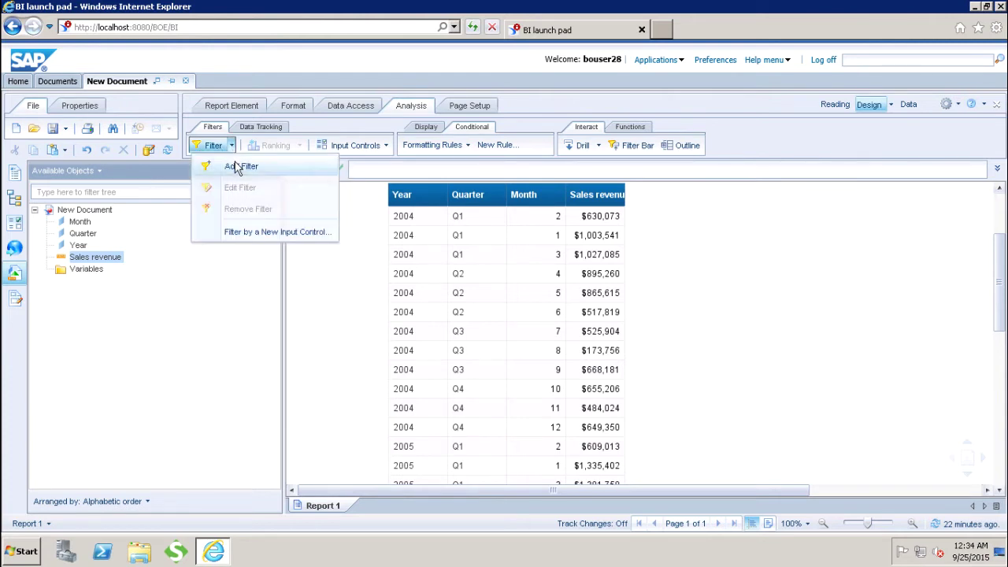
click(237, 166)
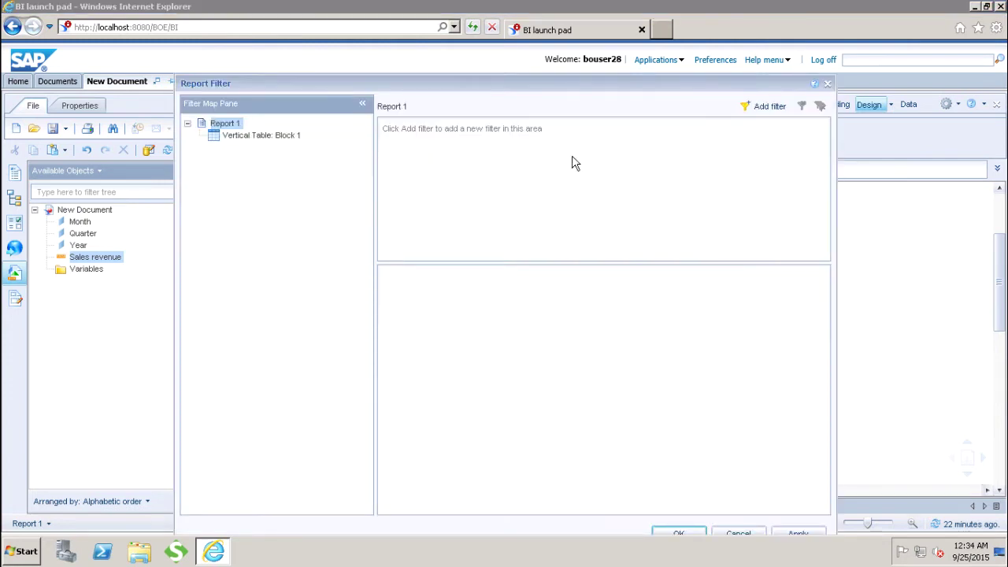
click(748, 111)
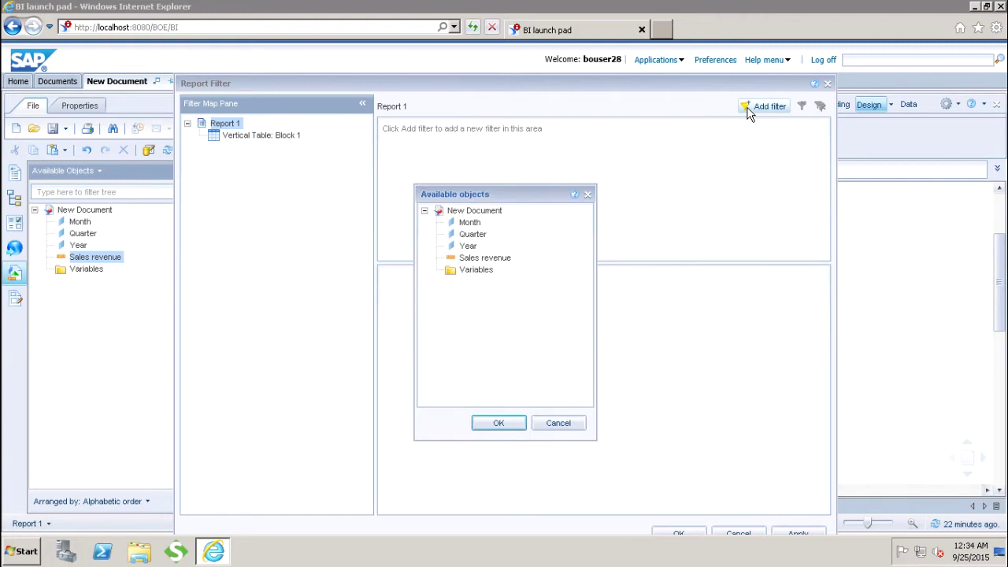
click(478, 245)
click(492, 423)
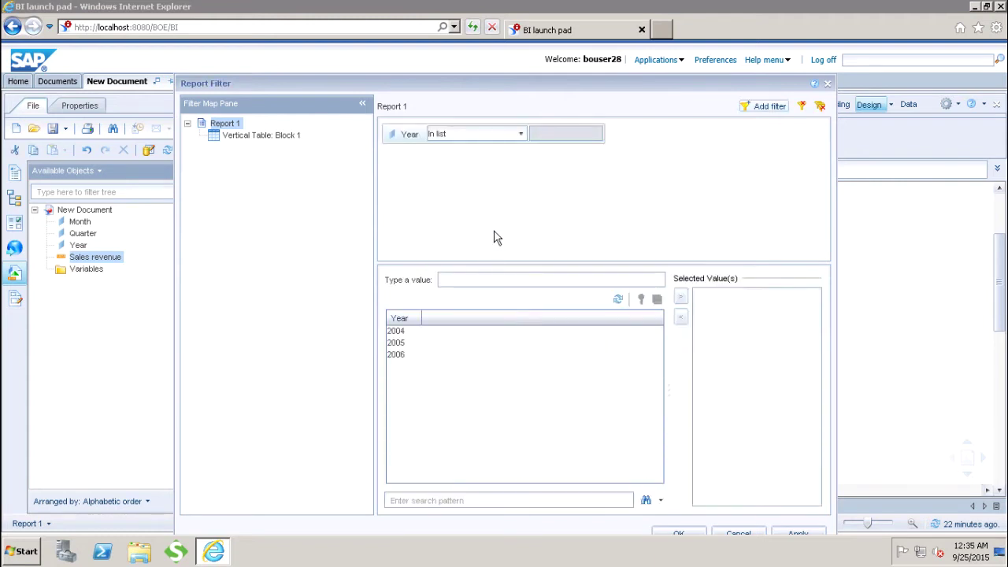
- Keep the In list operator, pick 2004 as the value and apply the filter
click(522, 135)
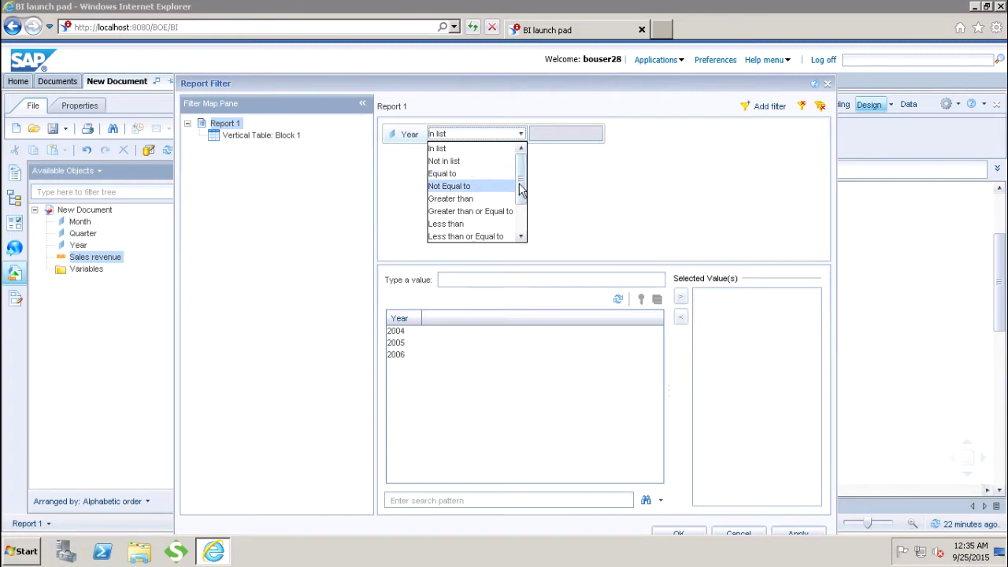
drag(520, 189, 525, 236)
drag(524, 201, 529, 169)
click(442, 150)
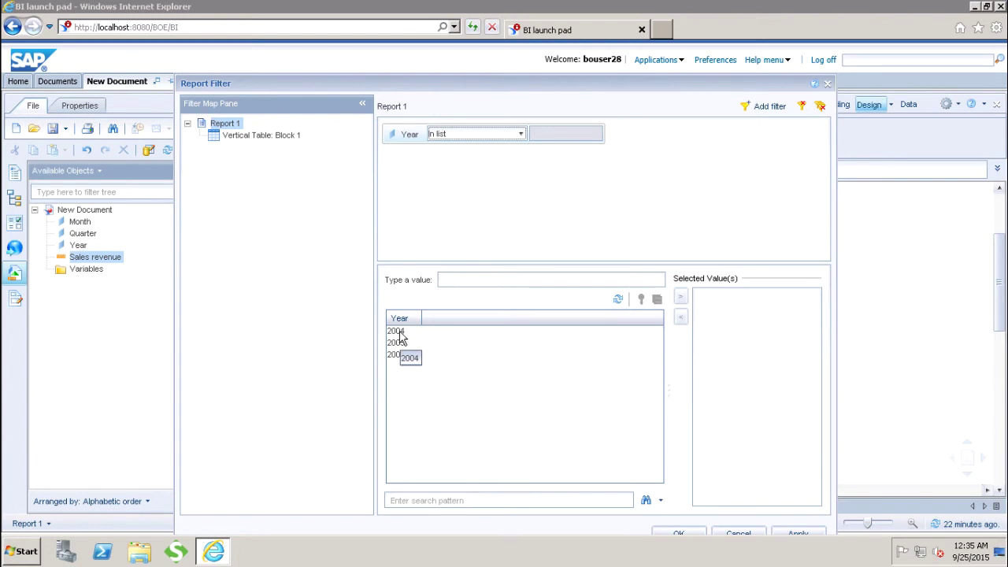
double_click(400, 332)
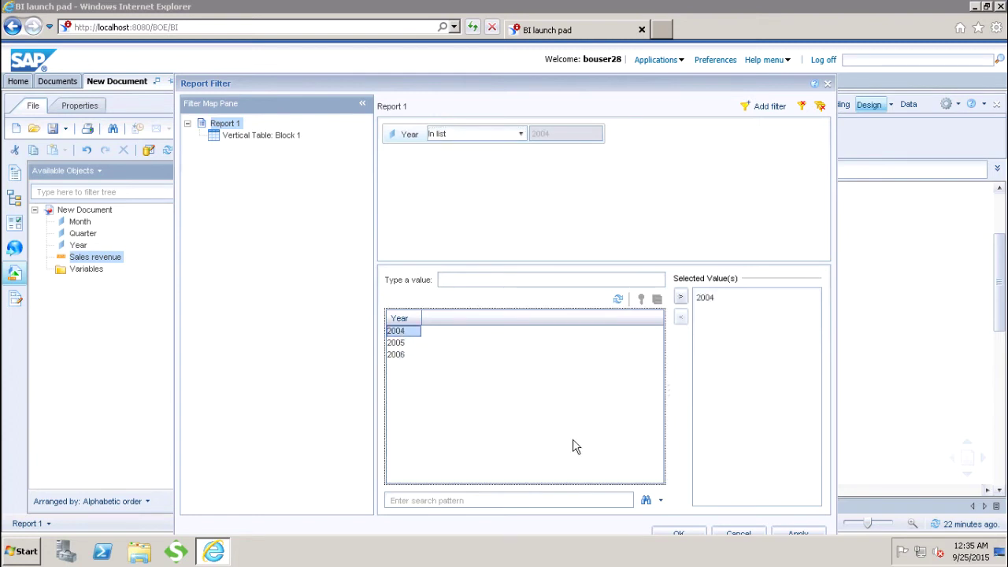
click(679, 534)
click(470, 236)
click(407, 218)
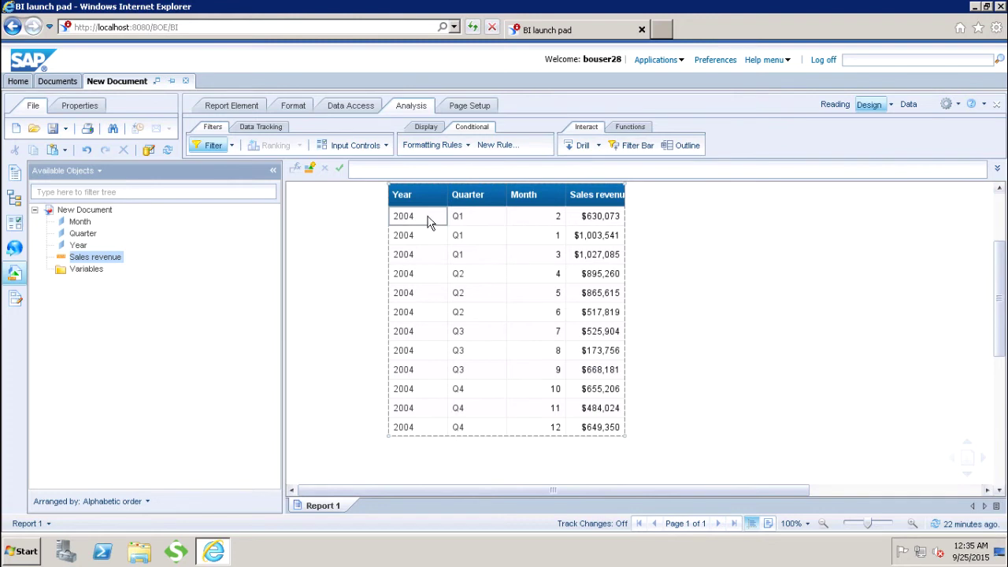
- Add a Quarter condition with value Q1 to the Year 2004 report filter
click(383, 380)
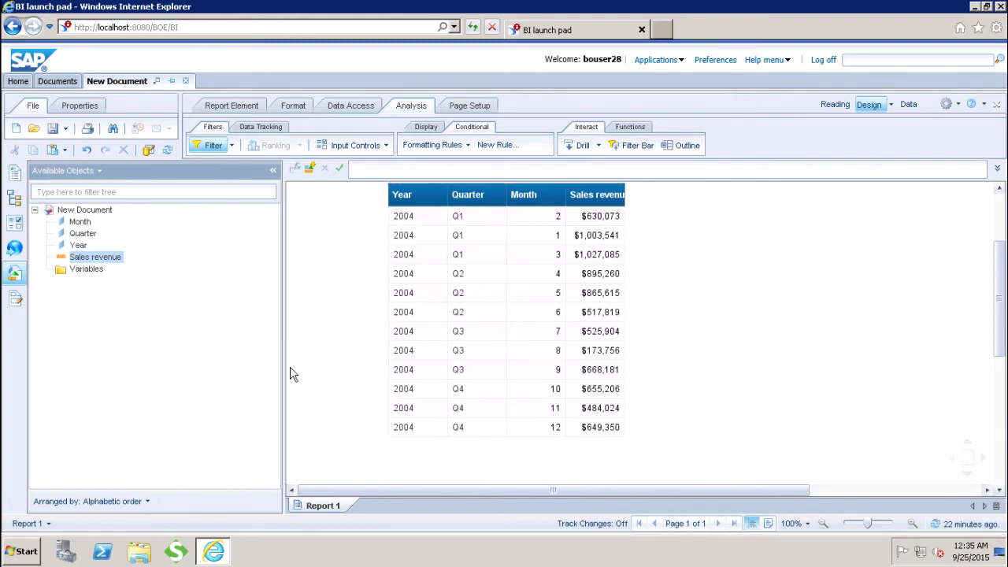
click(233, 148)
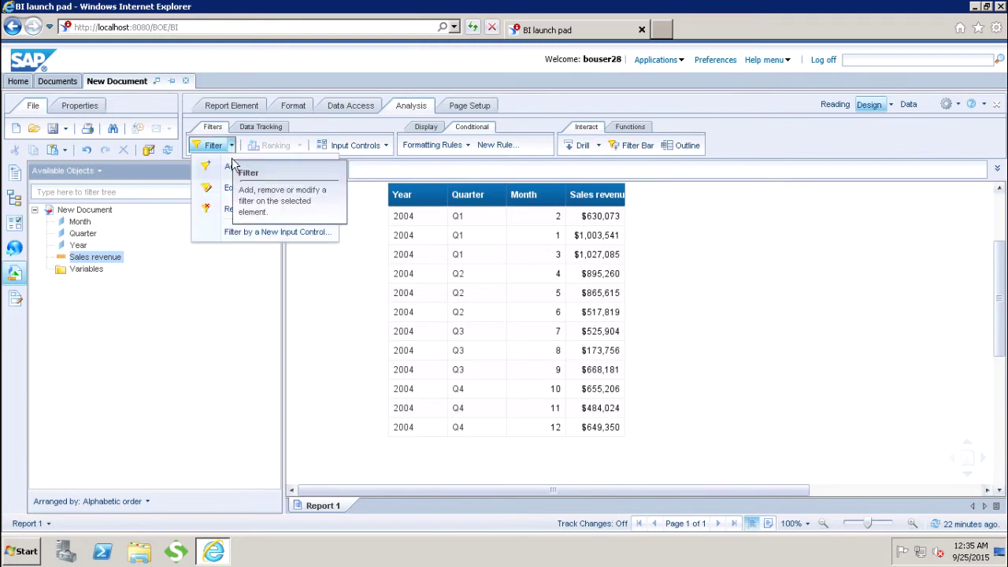
click(234, 169)
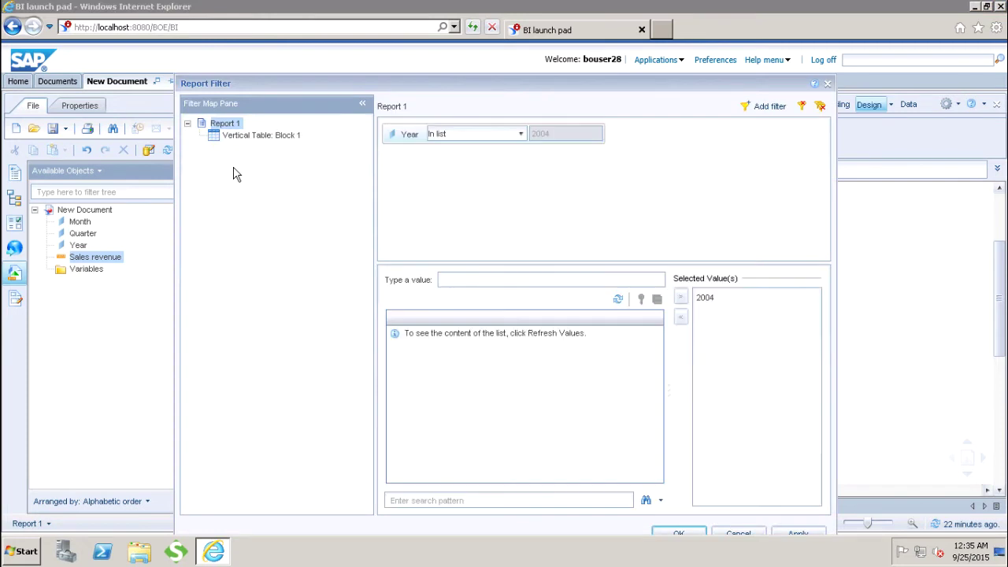
click(769, 107)
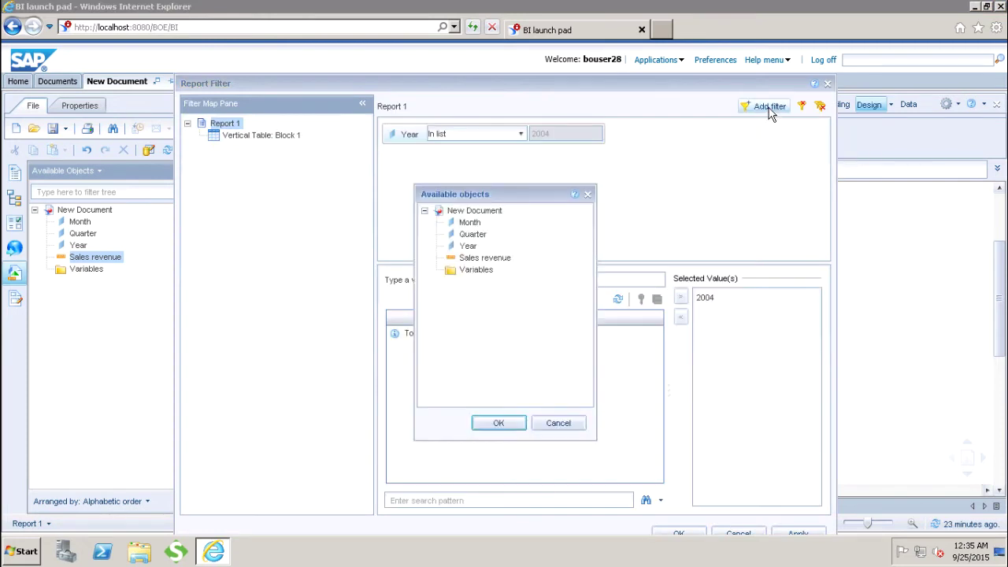
click(474, 235)
double_click(474, 235)
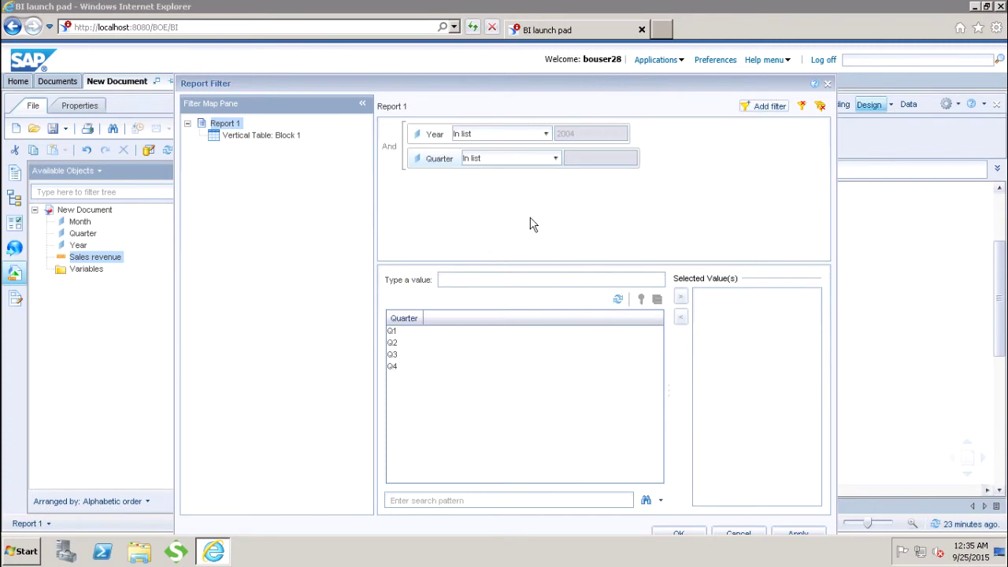
double_click(405, 331)
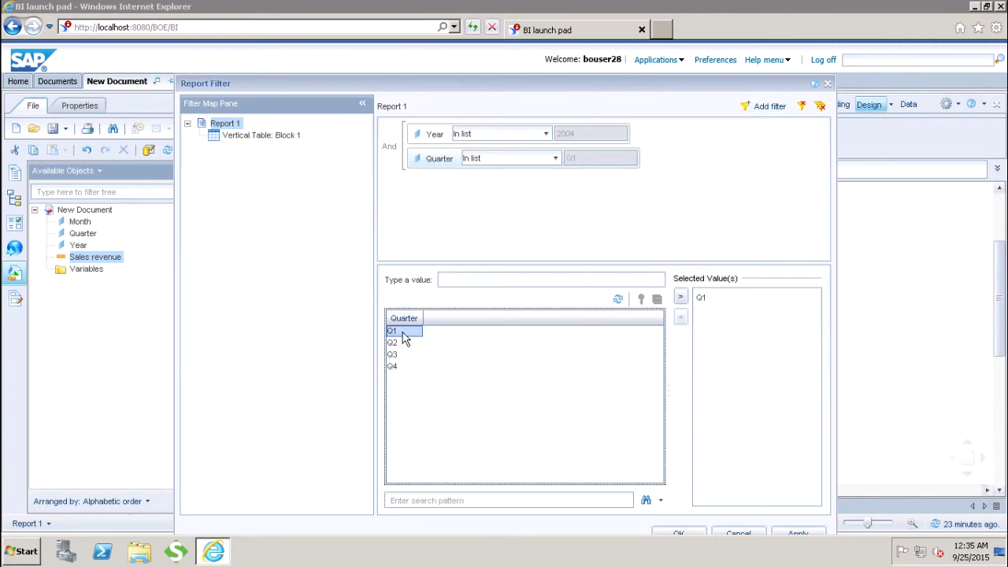
click(696, 534)
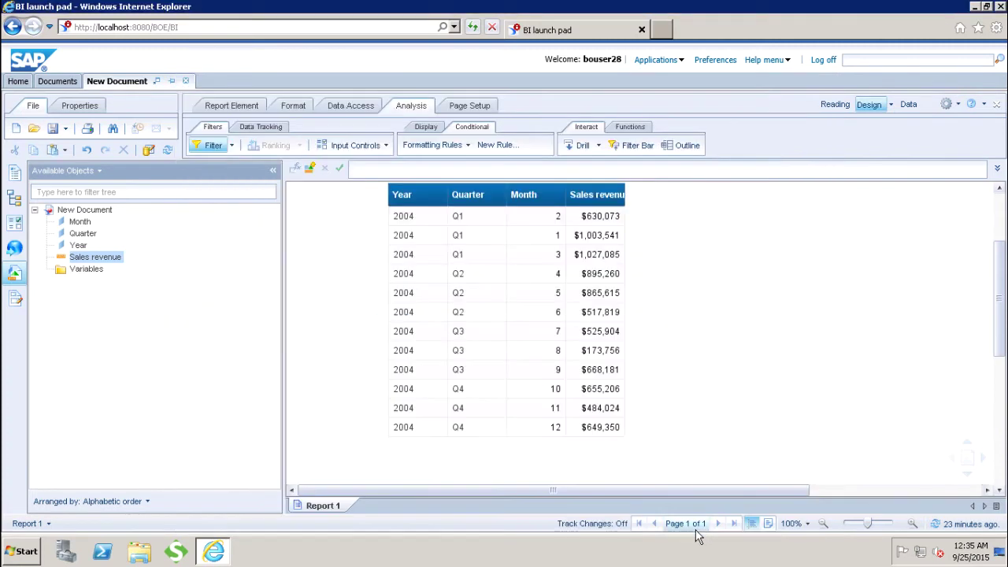
- Open Edit Filter to review the Year In list 2004 and Quarter In list Q1 conditions
click(406, 223)
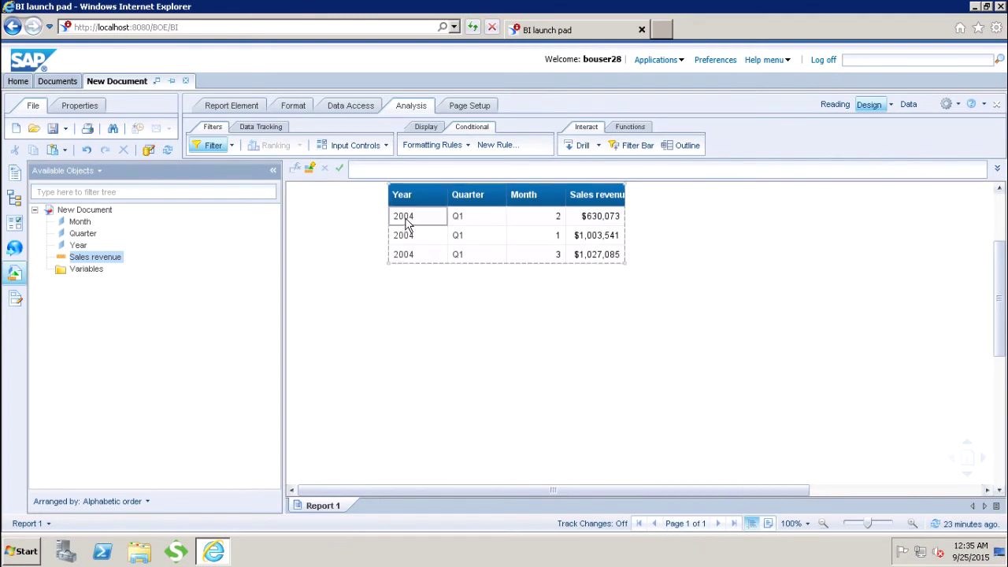
click(407, 223)
click(470, 220)
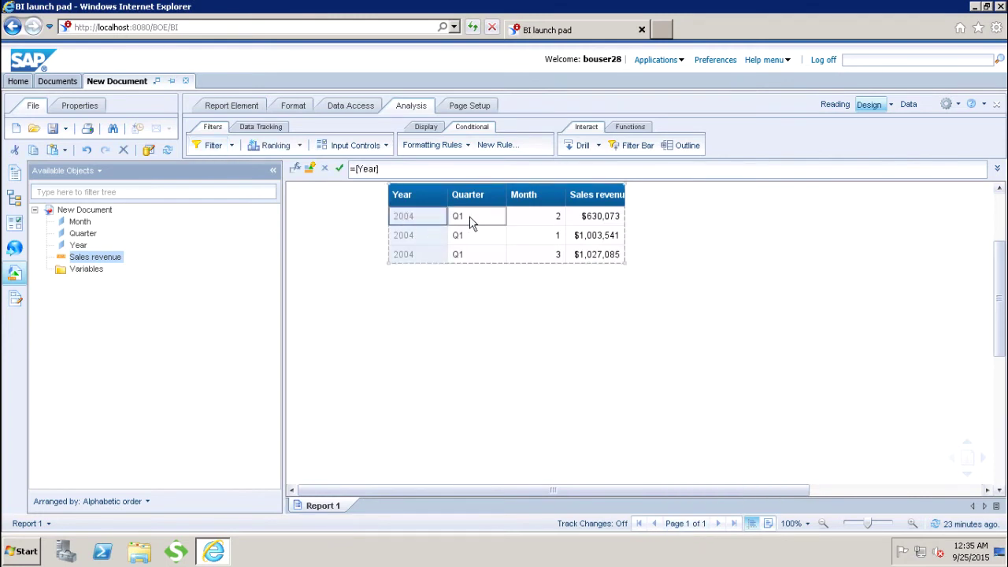
click(473, 221)
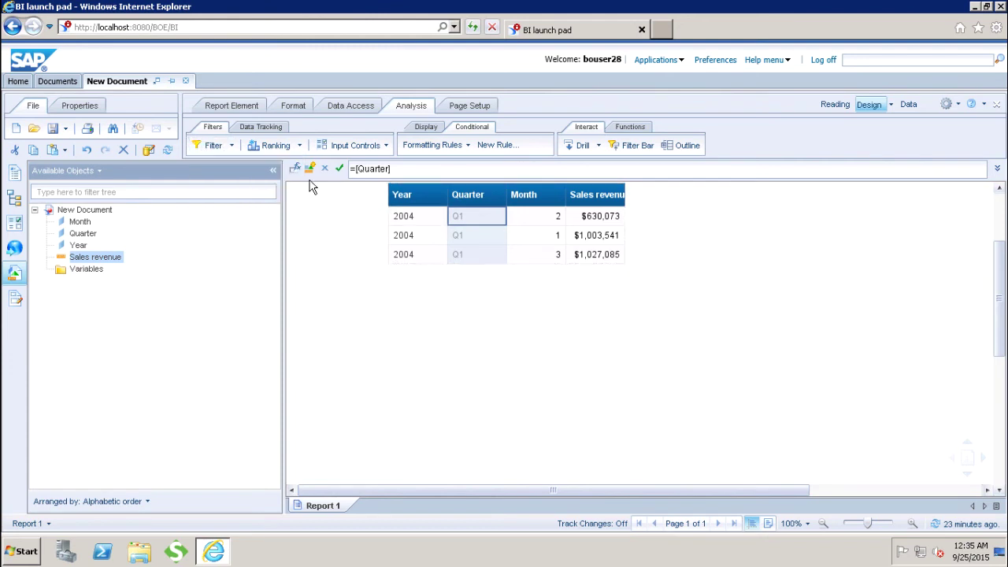
click(230, 146)
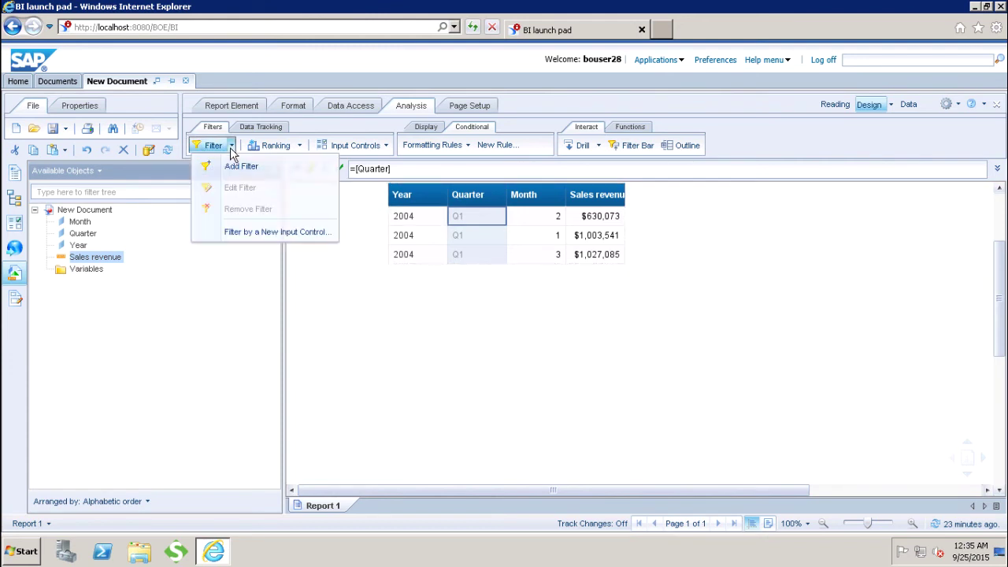
click(420, 231)
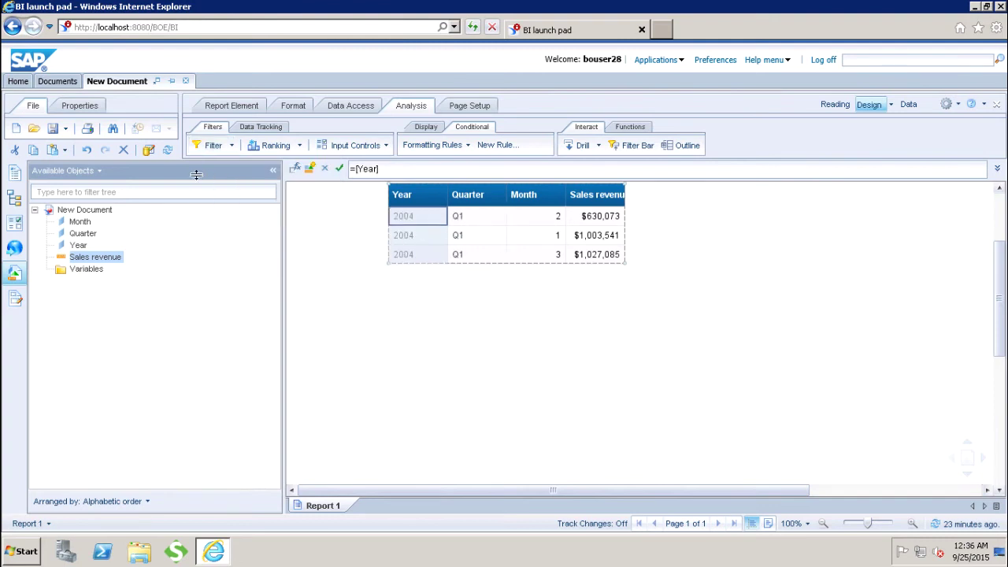
click(336, 247)
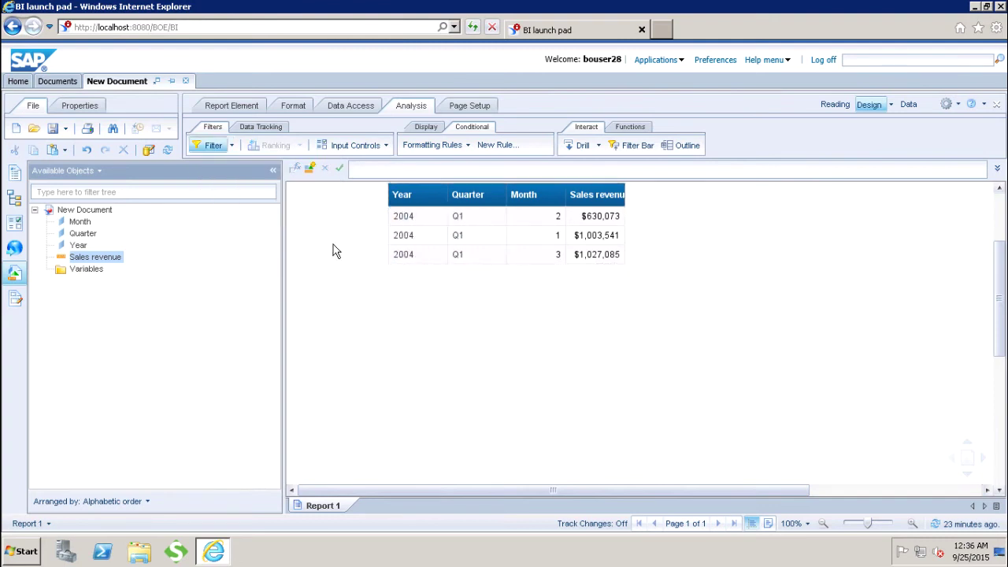
click(231, 146)
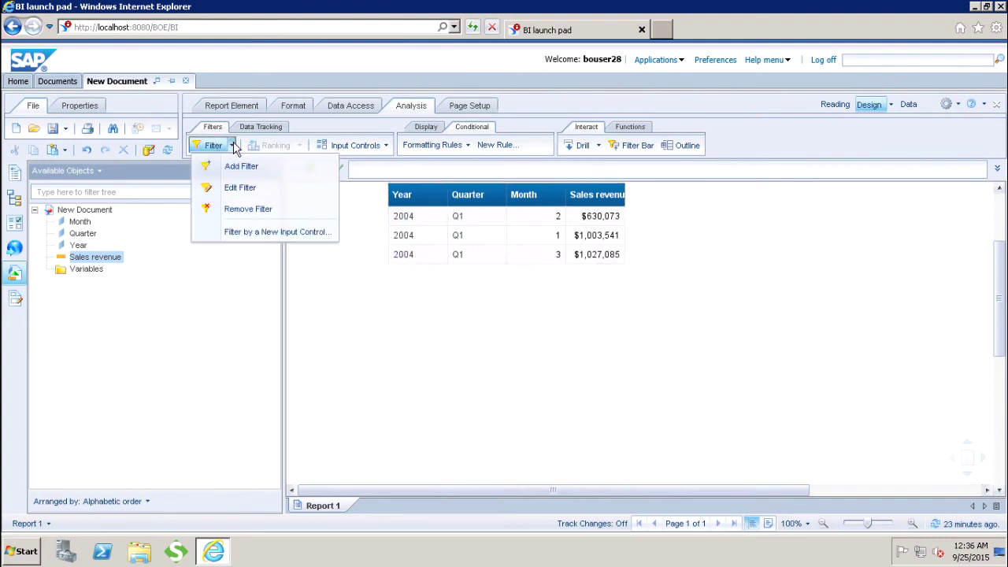
click(240, 188)
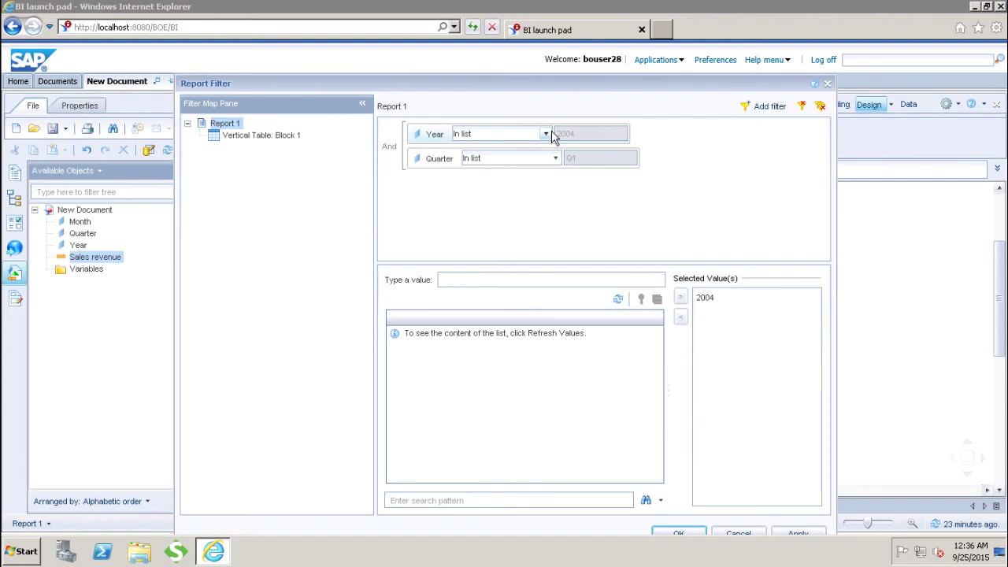
- Remove the Quarter Q1 condition, leaving only the Year In list 2004 filter
click(422, 161)
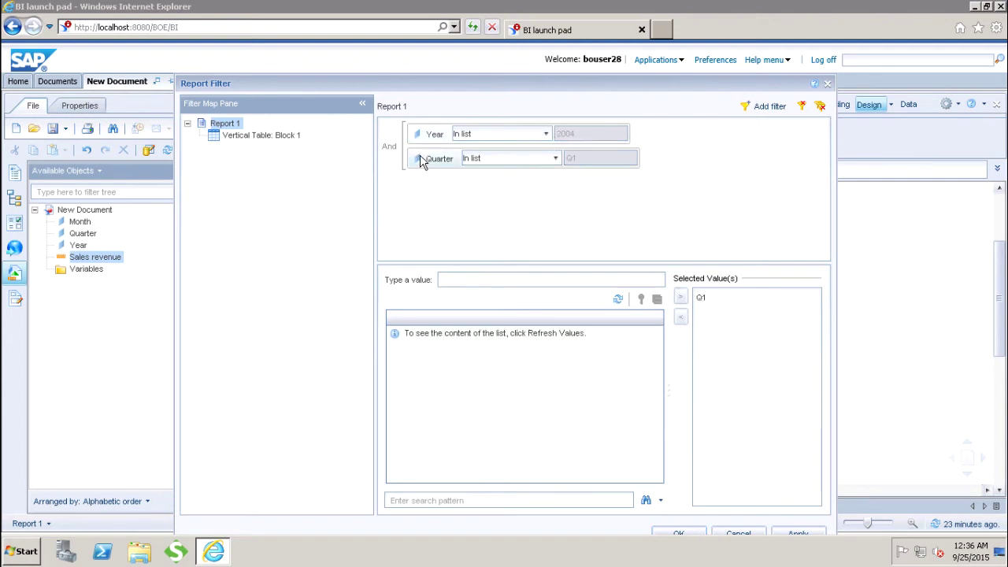
click(800, 108)
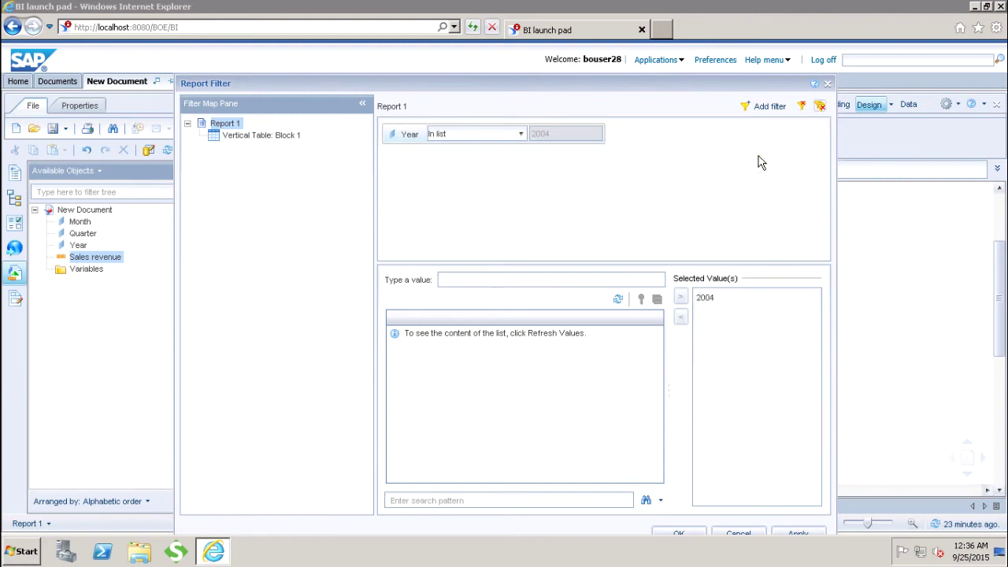
click(675, 535)
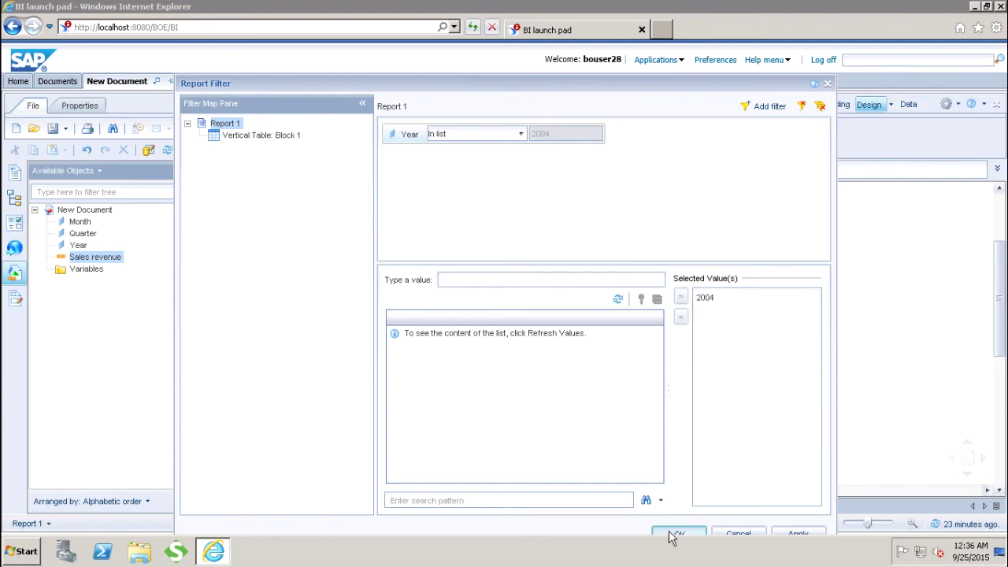
click(460, 275)
click(330, 191)
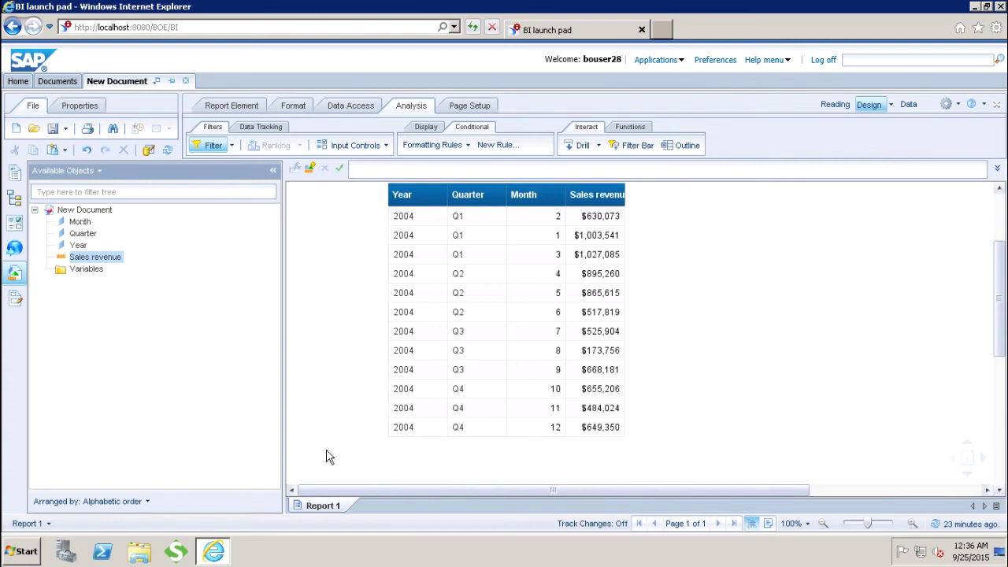
- Duplicate Report 1 to create Report 1 (1)
right_click(320, 507)
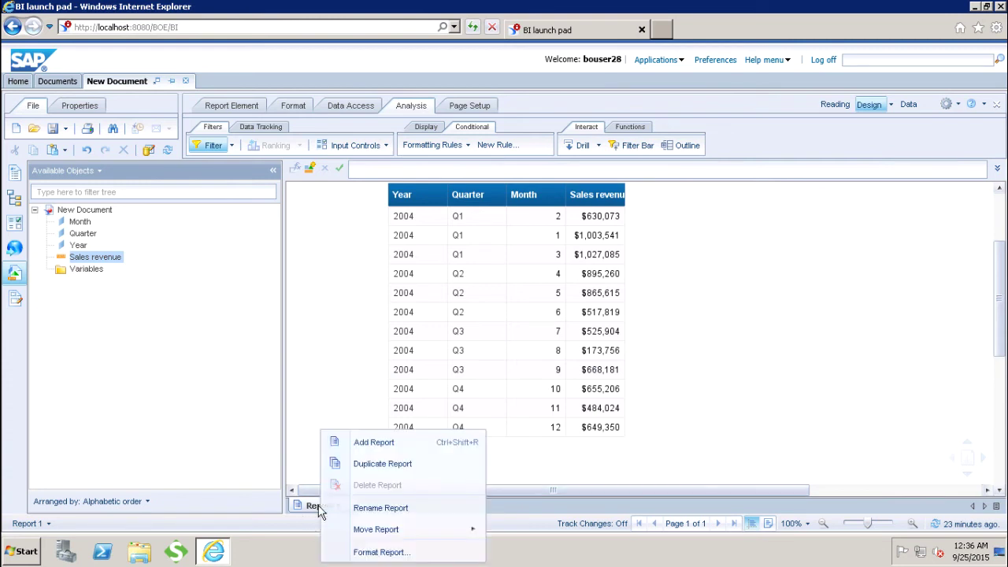
click(399, 467)
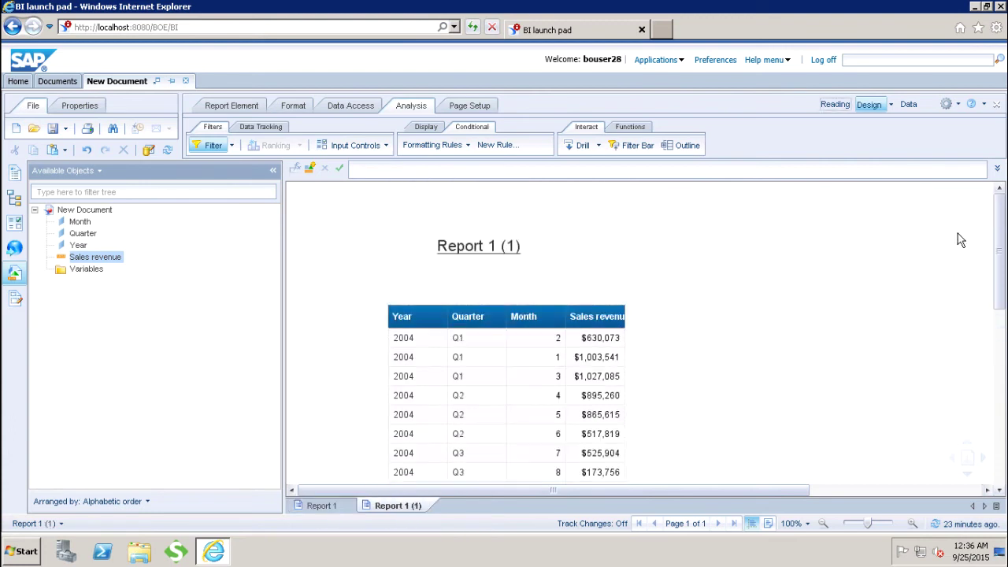
scroll(1001, 233, down, 3)
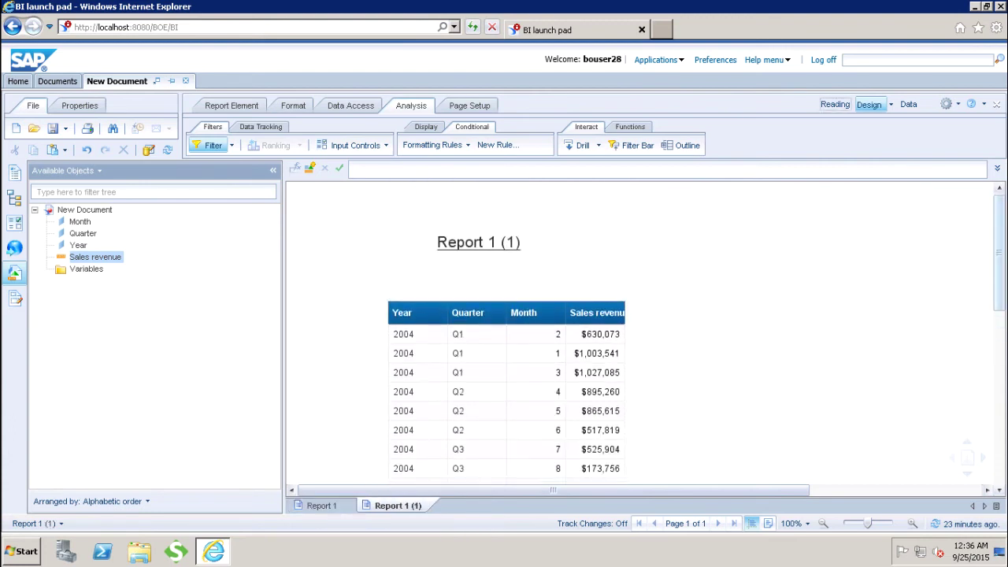
- Check the first-row cells of the copy's table, then return to Report 1
click(536, 240)
click(456, 247)
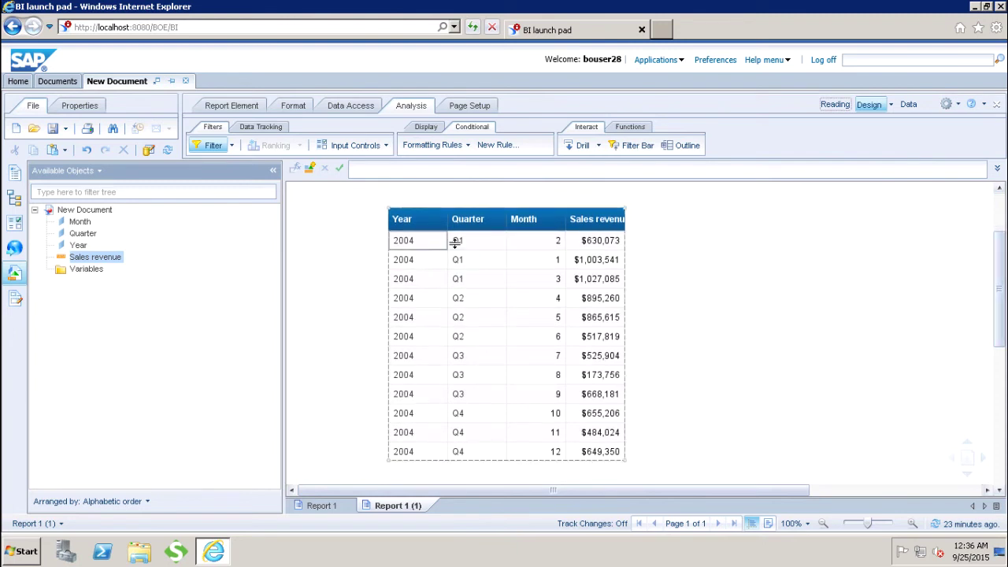
click(605, 238)
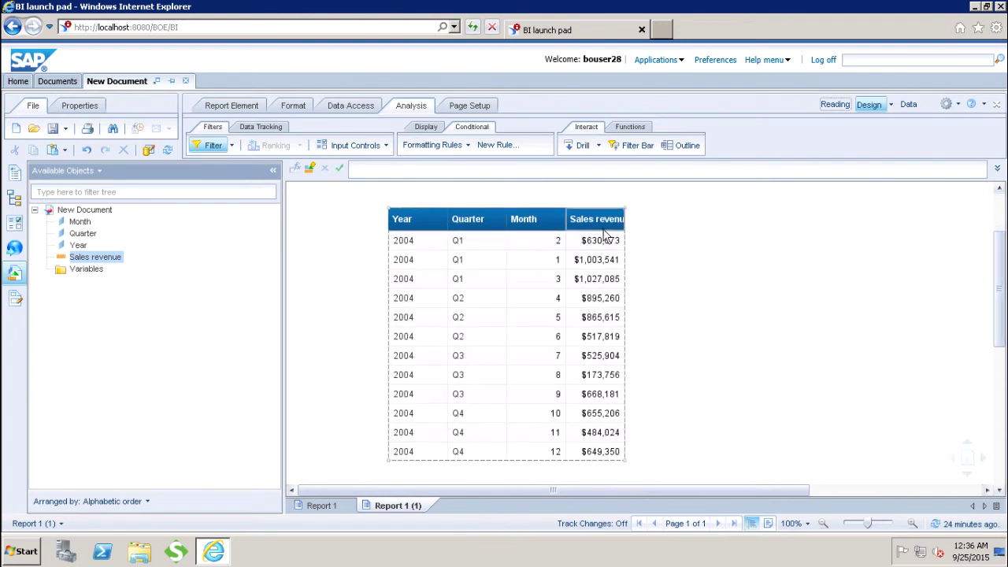
click(406, 243)
click(406, 244)
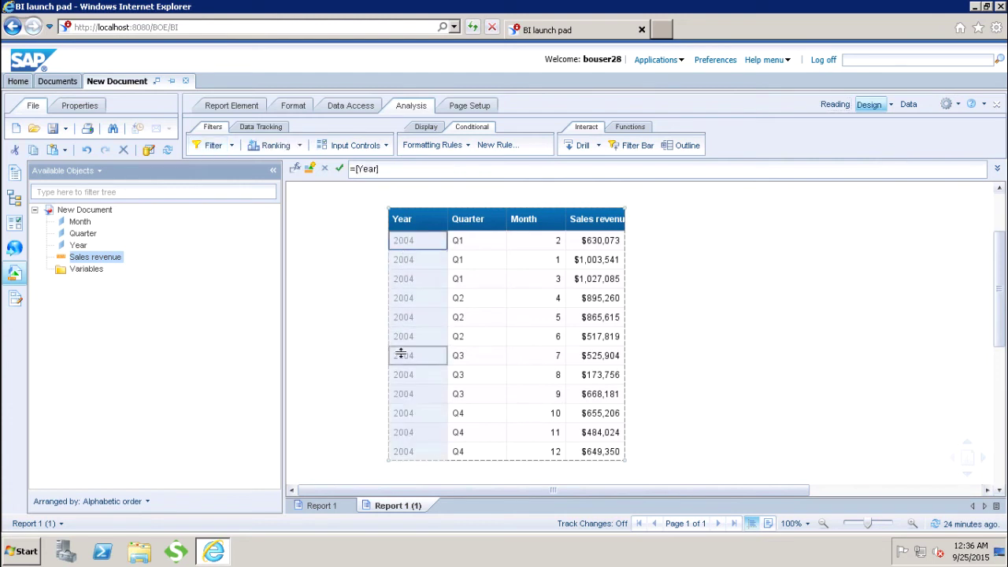
click(309, 506)
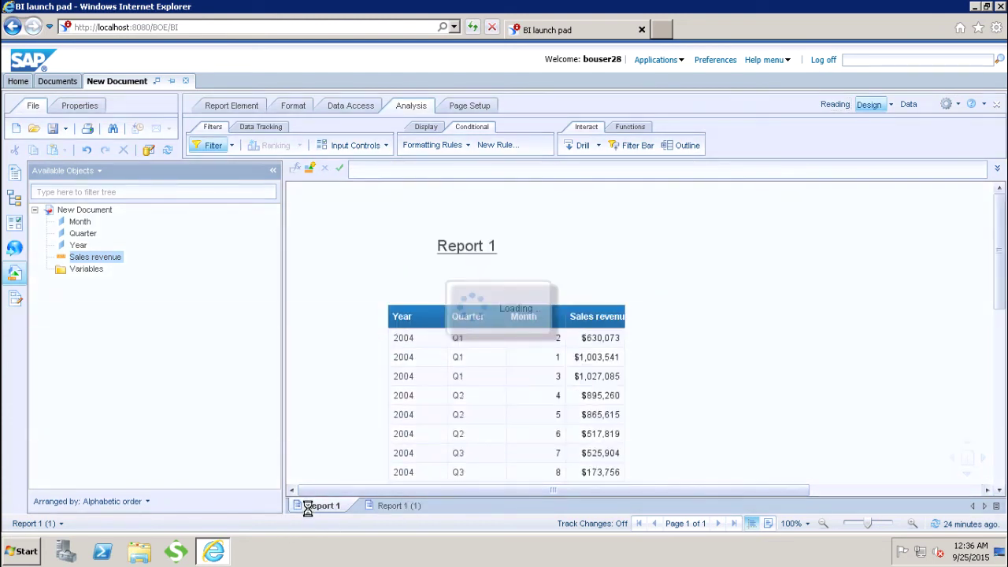
- Add a Quarter In list Q1 condition alongside Year 2004 in Report 1's filter
click(233, 147)
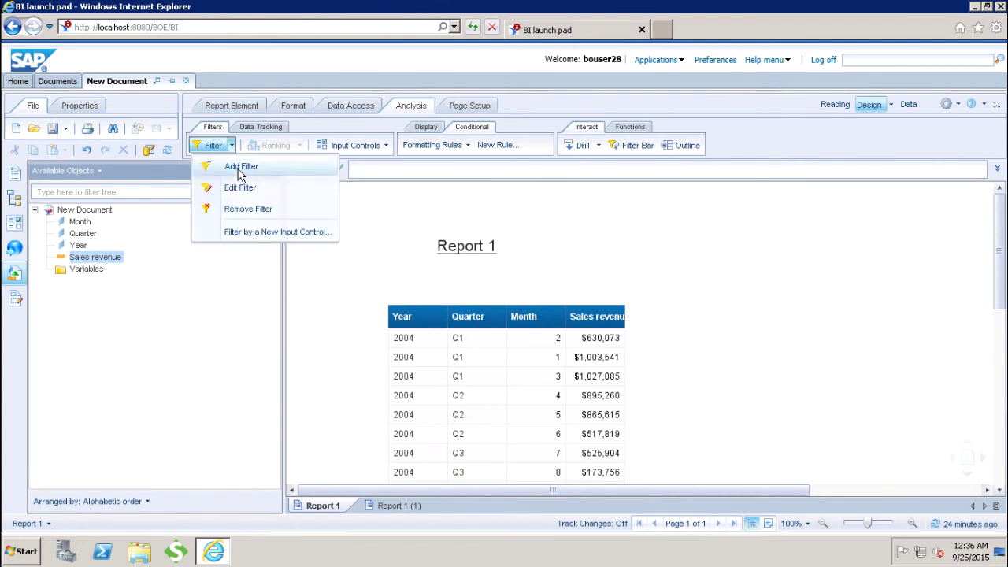
click(240, 168)
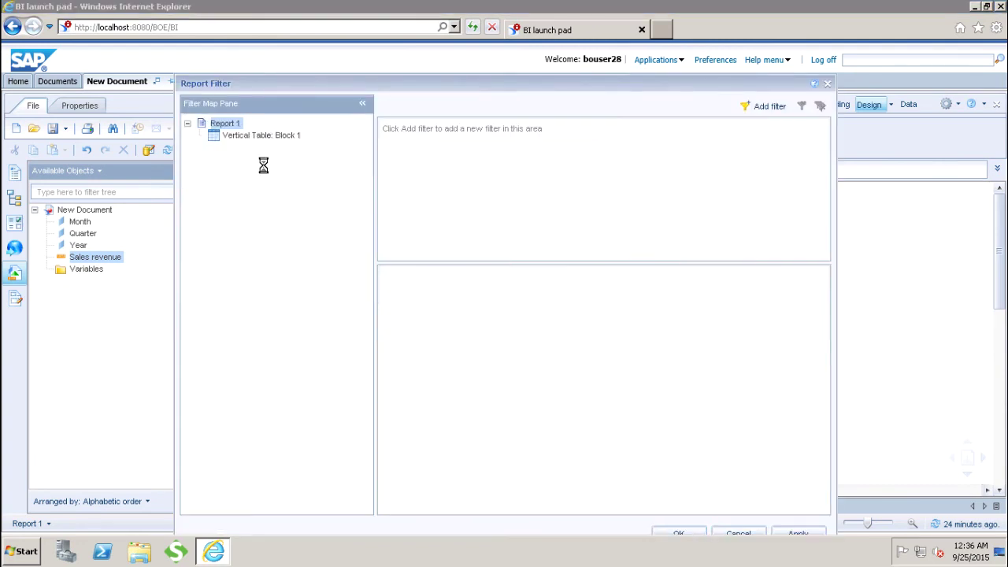
click(764, 107)
click(471, 235)
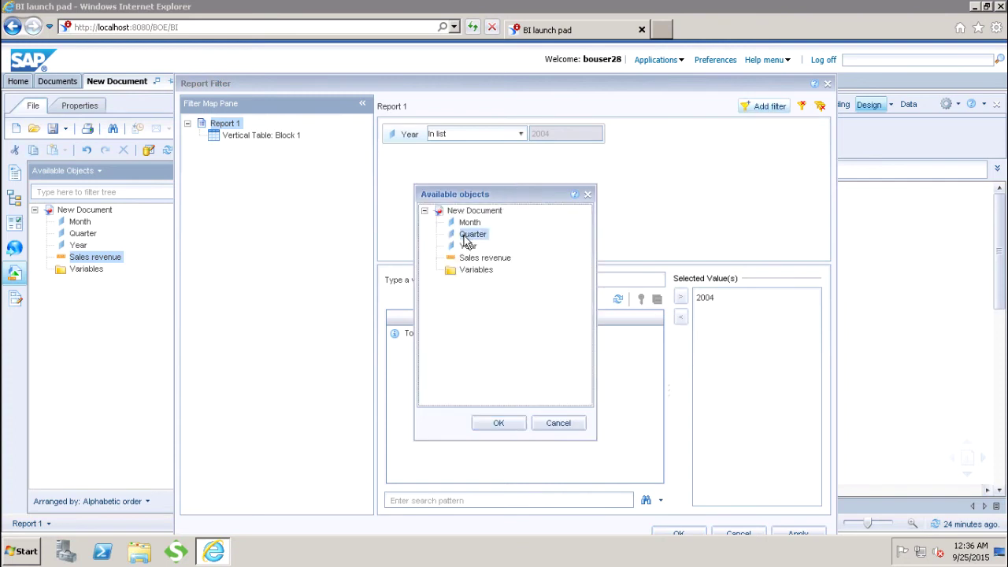
click(498, 422)
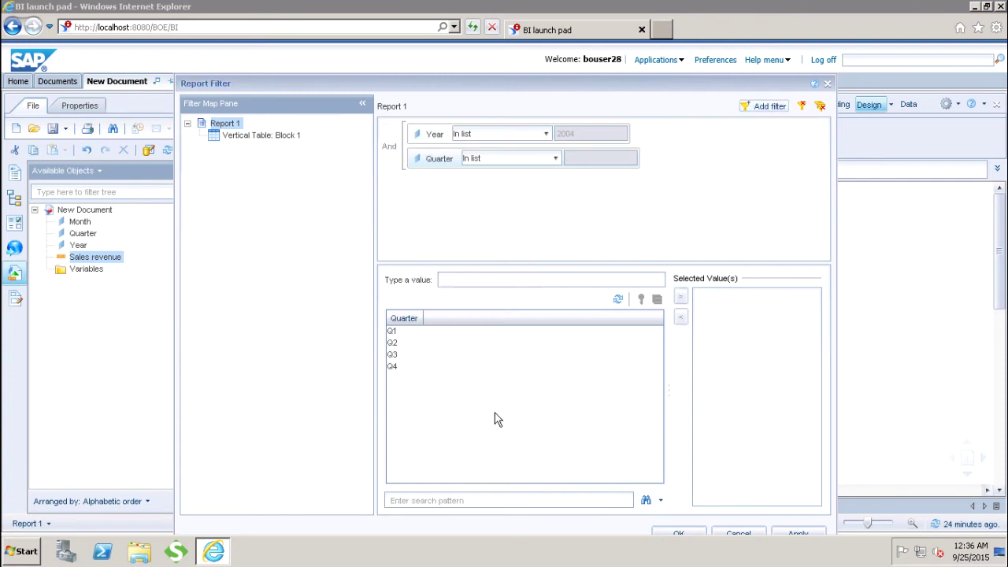
double_click(392, 332)
click(678, 534)
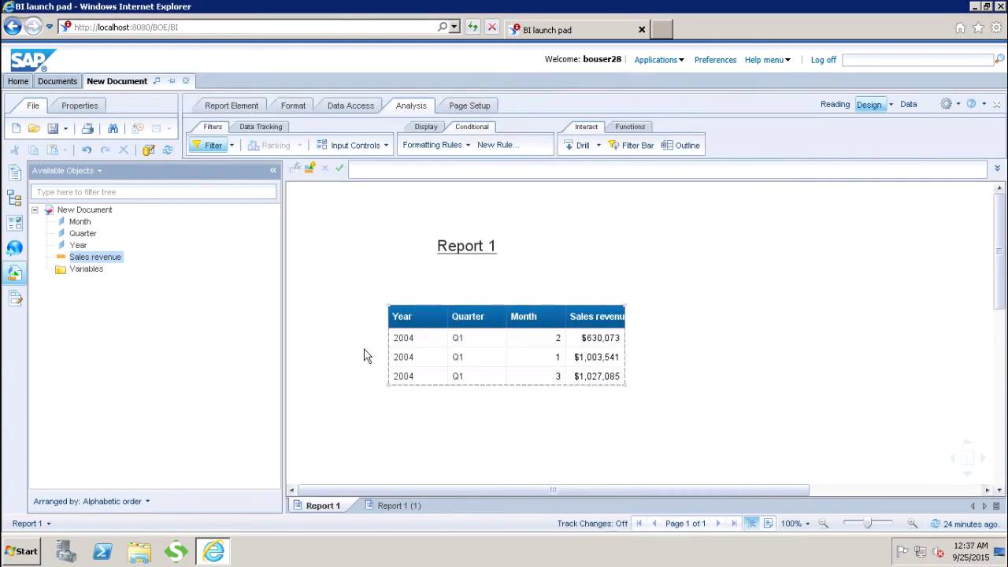
click(421, 337)
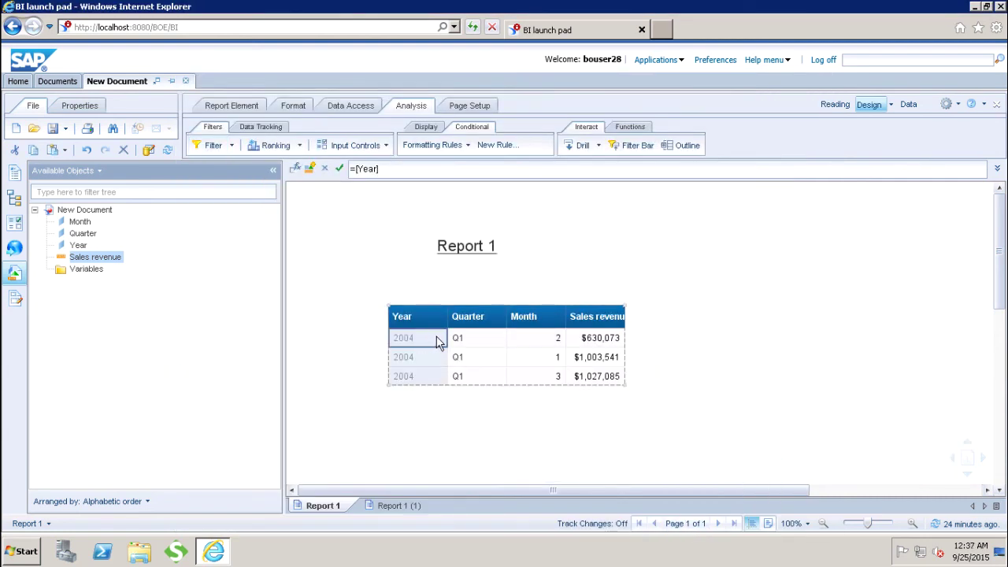
click(482, 337)
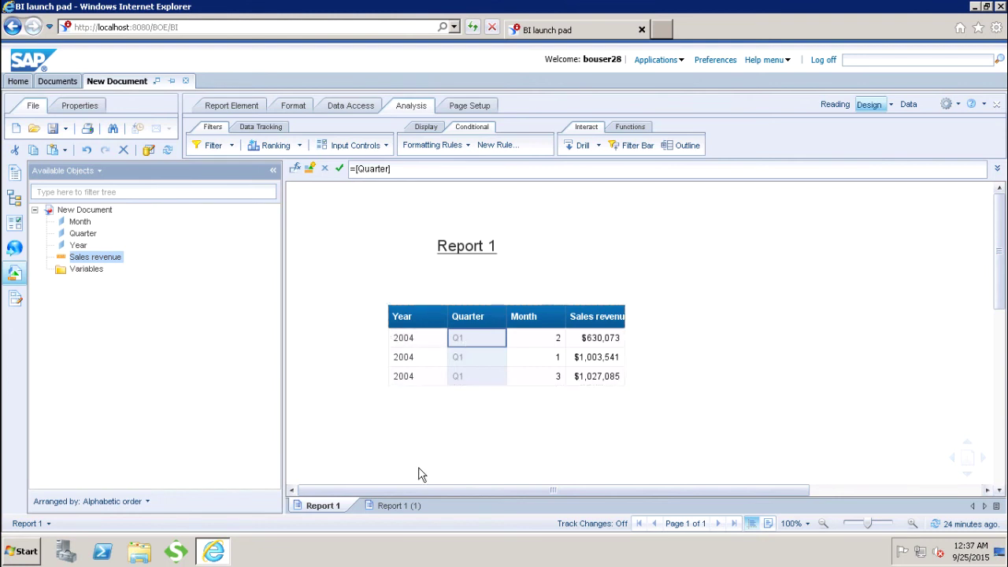
click(401, 504)
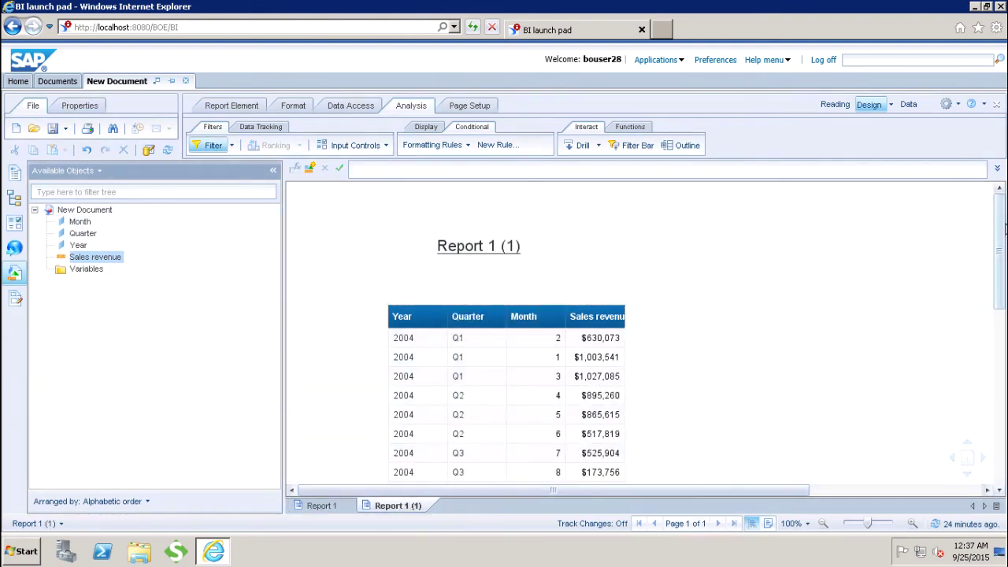
drag(1002, 236, 1003, 207)
click(320, 506)
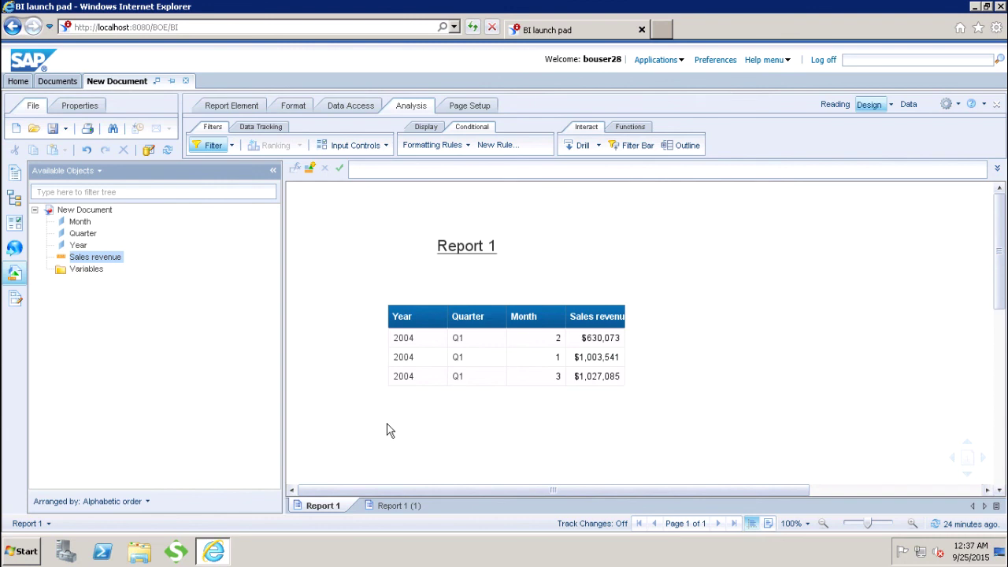
- Select Report 1's Year column and bring up its Filter options
click(409, 343)
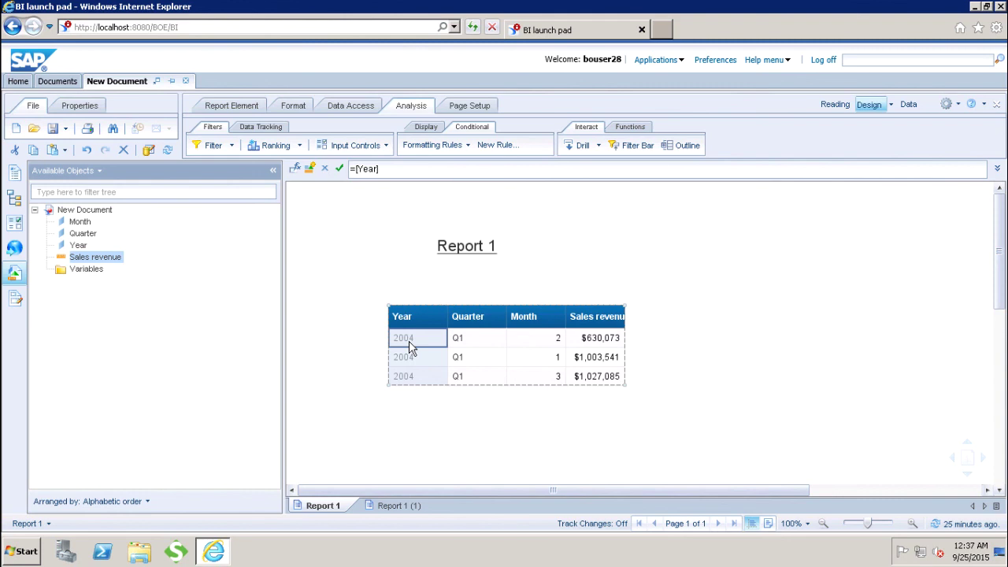
click(472, 257)
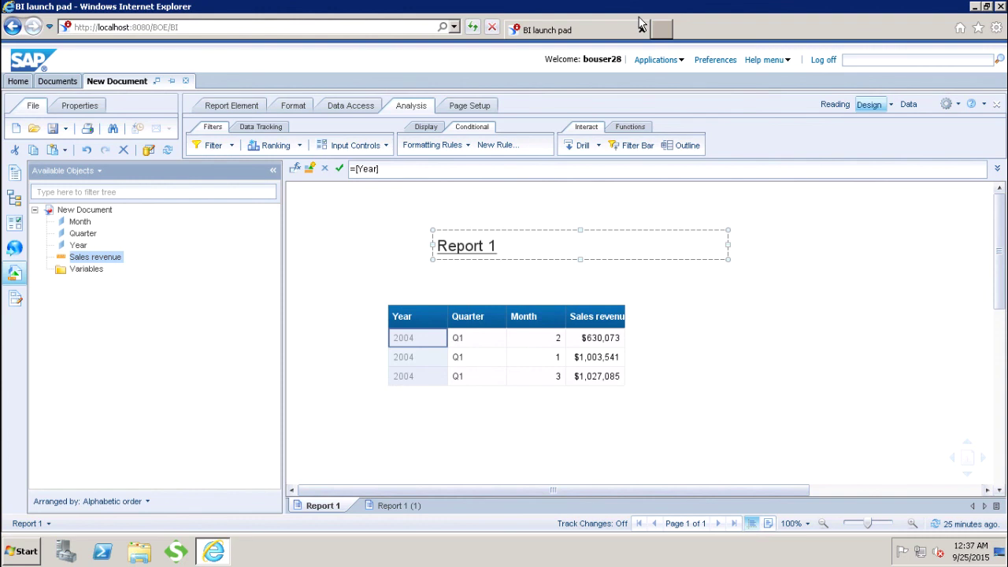
click(232, 146)
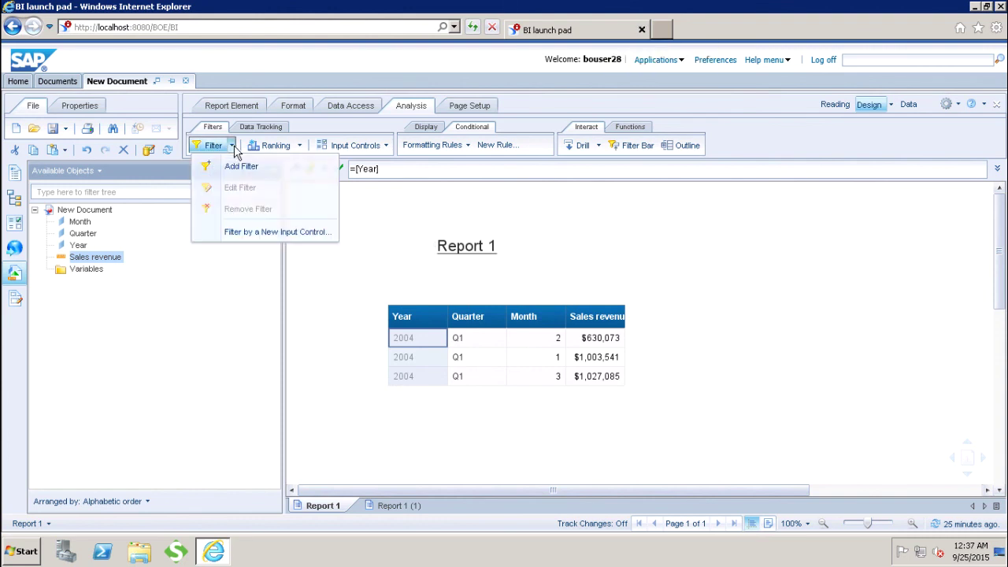